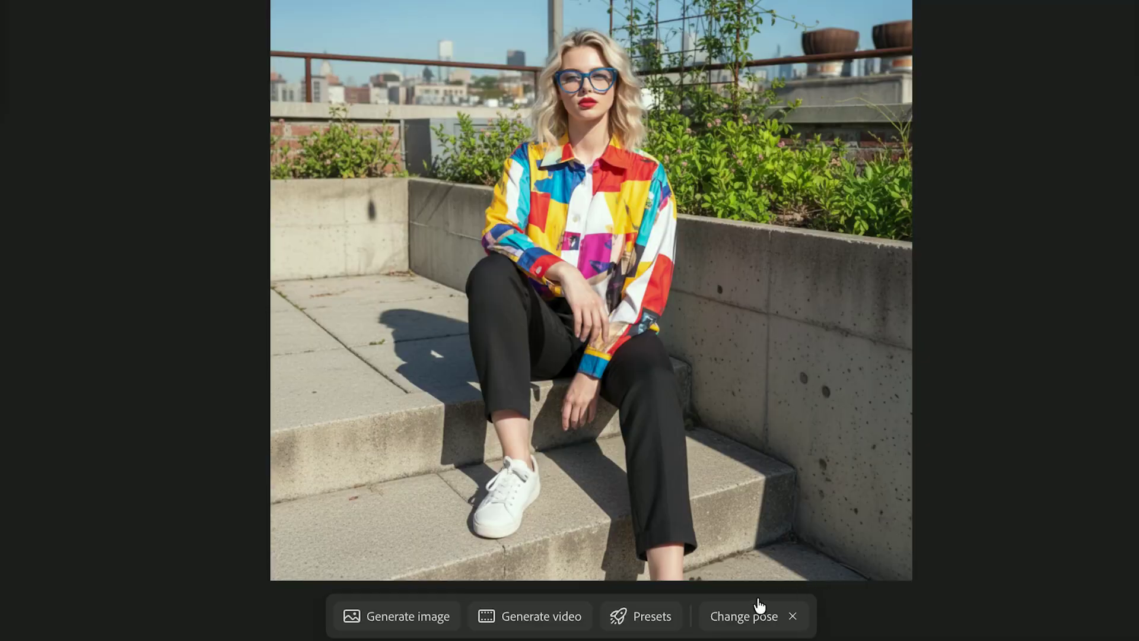
# Step: Scroll through the image preset cards to the Electric party example of the T-shirt photo
pyautogui.click(754, 619)
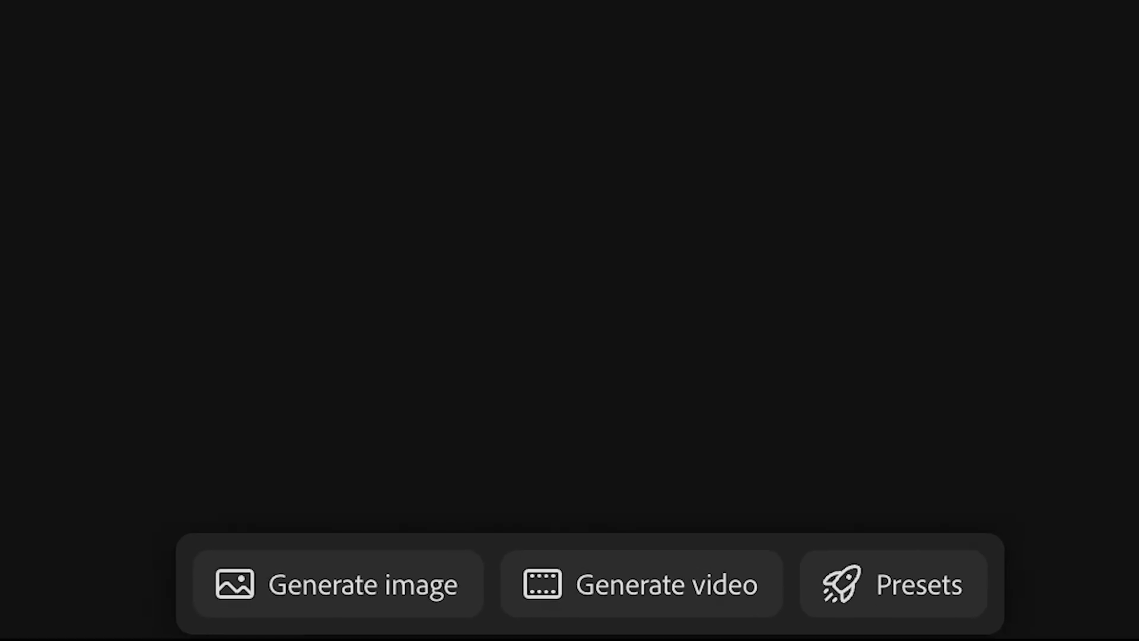
pyautogui.click(877, 588)
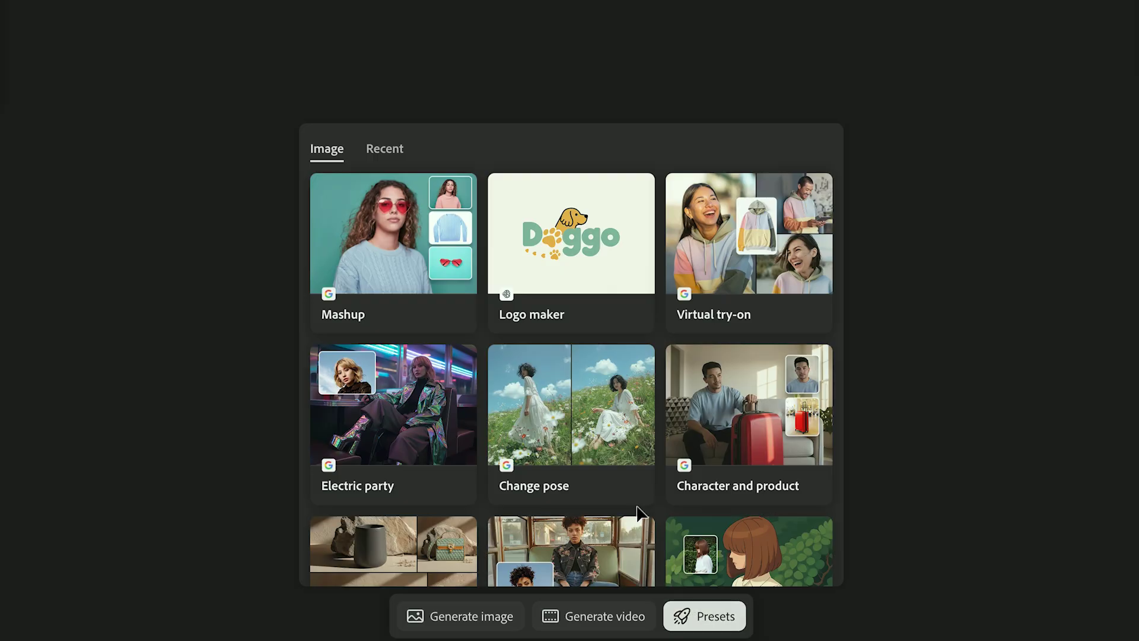
pyautogui.scroll(-7, 637, 512)
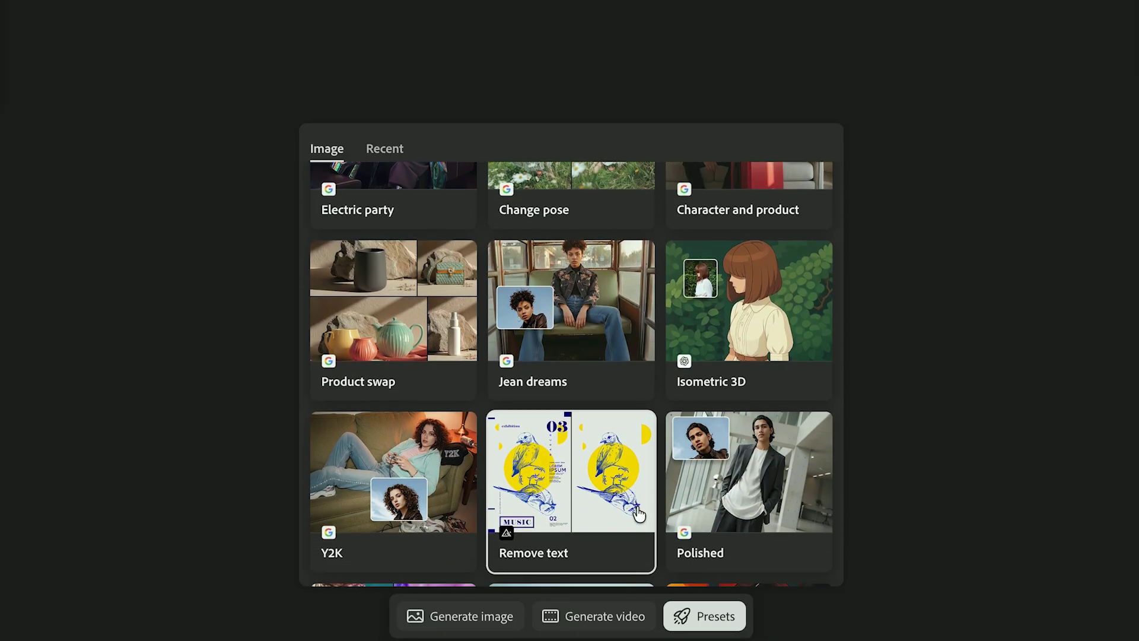
pyautogui.scroll(-8, 639, 514)
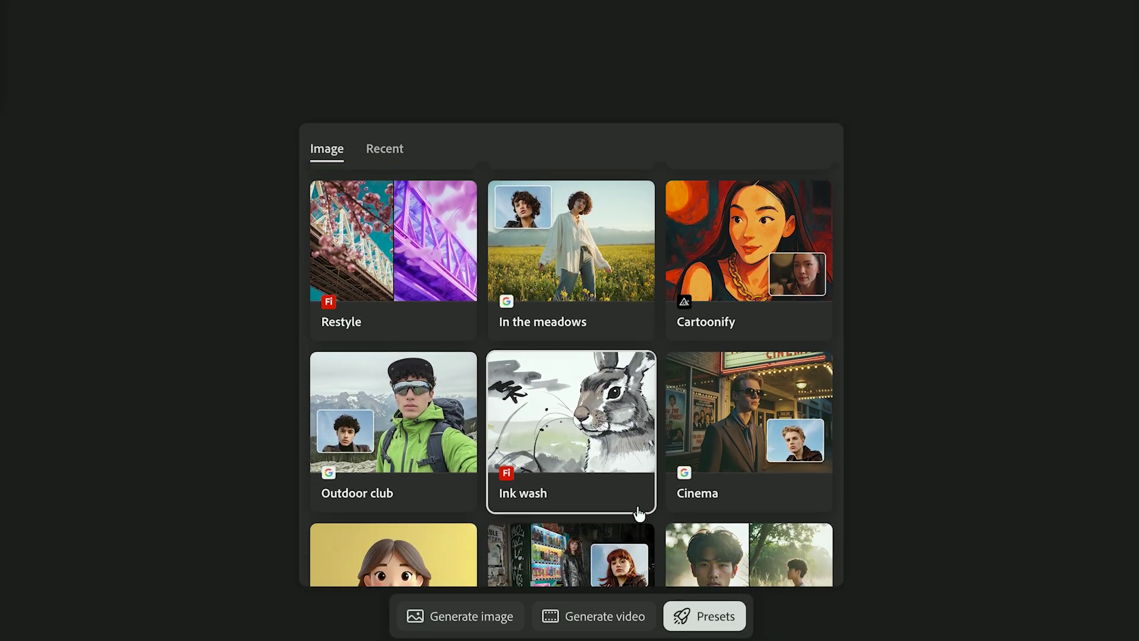
pyautogui.scroll(-9, 639, 514)
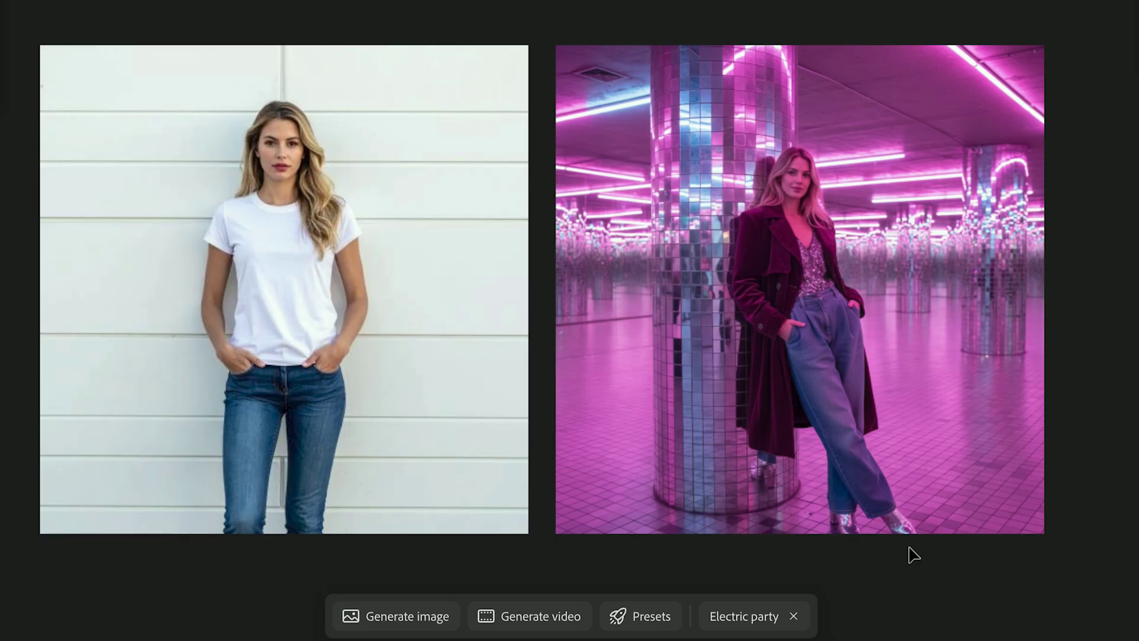
# Step: Generate an Electric party restyle with the white T-shirt photo as the subject
pyautogui.click(657, 615)
pyautogui.click(390, 405)
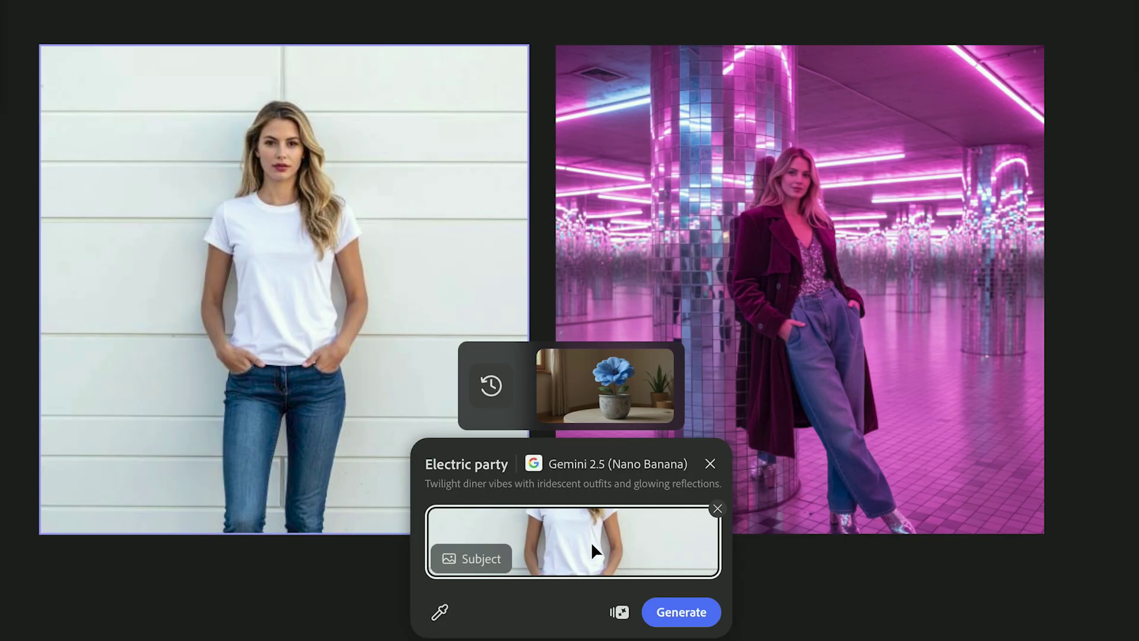
pyautogui.click(708, 621)
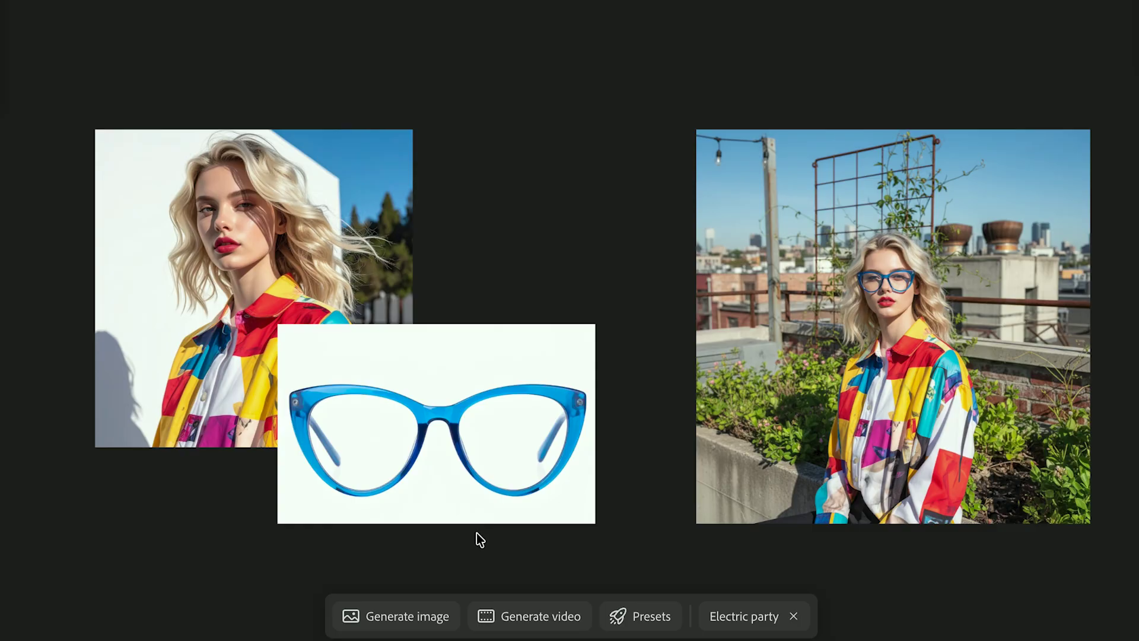
pyautogui.click(307, 222)
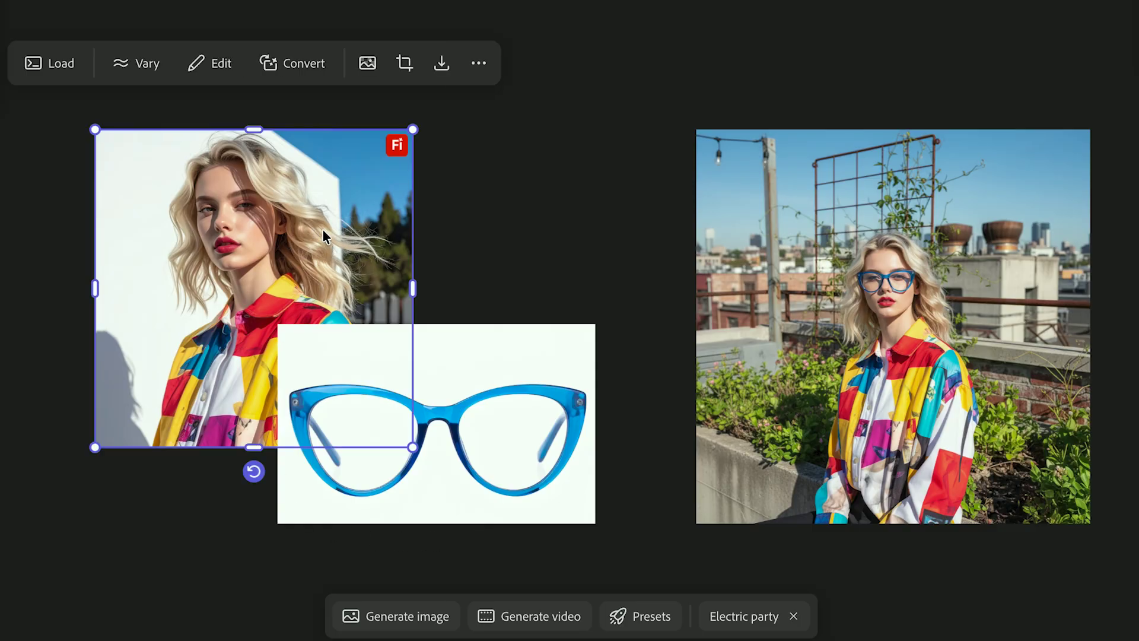
pyautogui.click(475, 412)
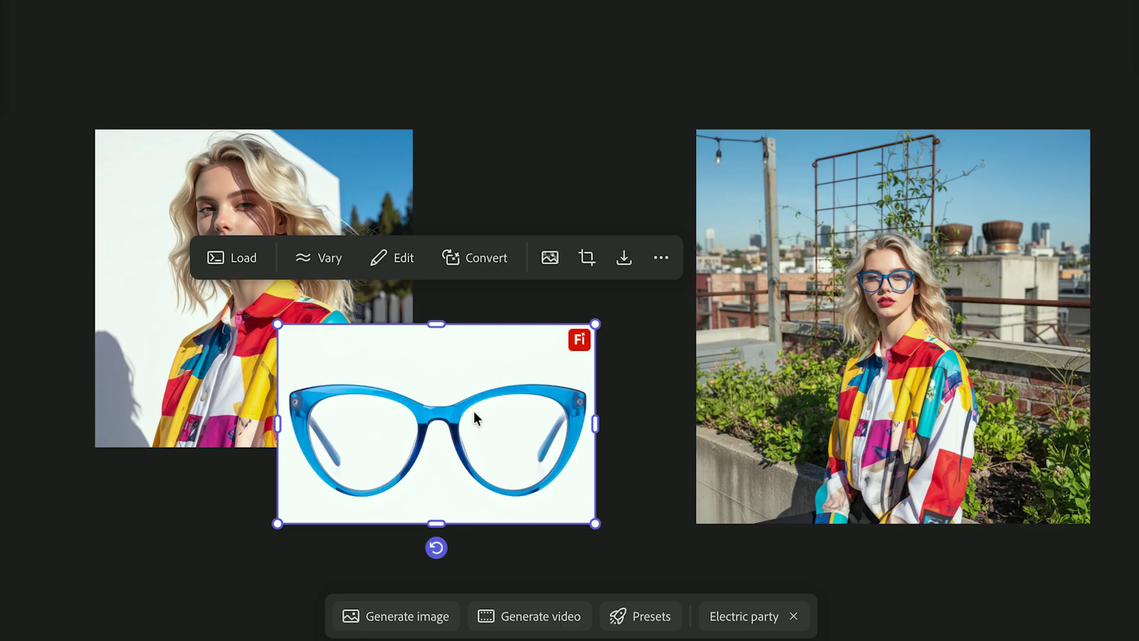
pyautogui.click(856, 362)
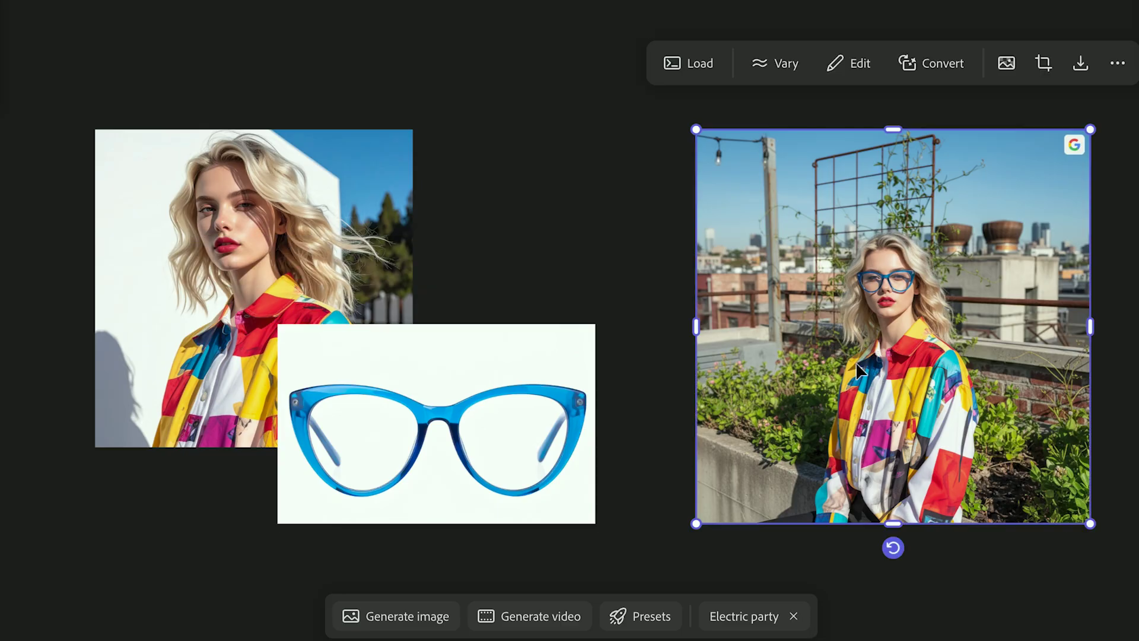
pyautogui.scroll(5, 936, 292)
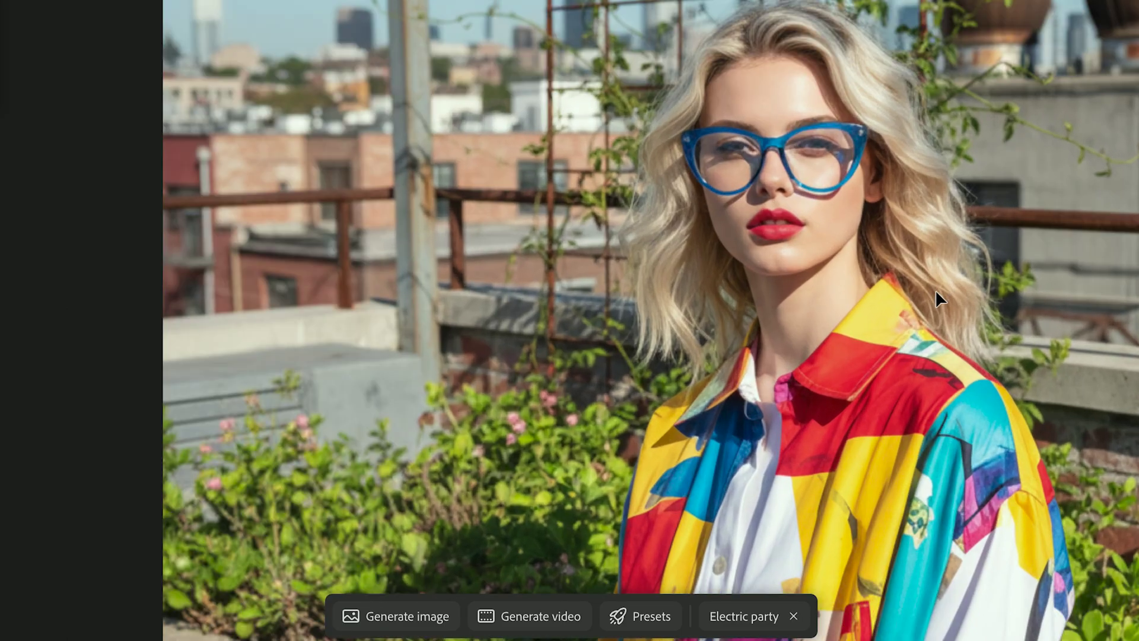
# Step: In Character and product, set the blonde portrait as Character and the blue glasses as Product
pyautogui.click(640, 616)
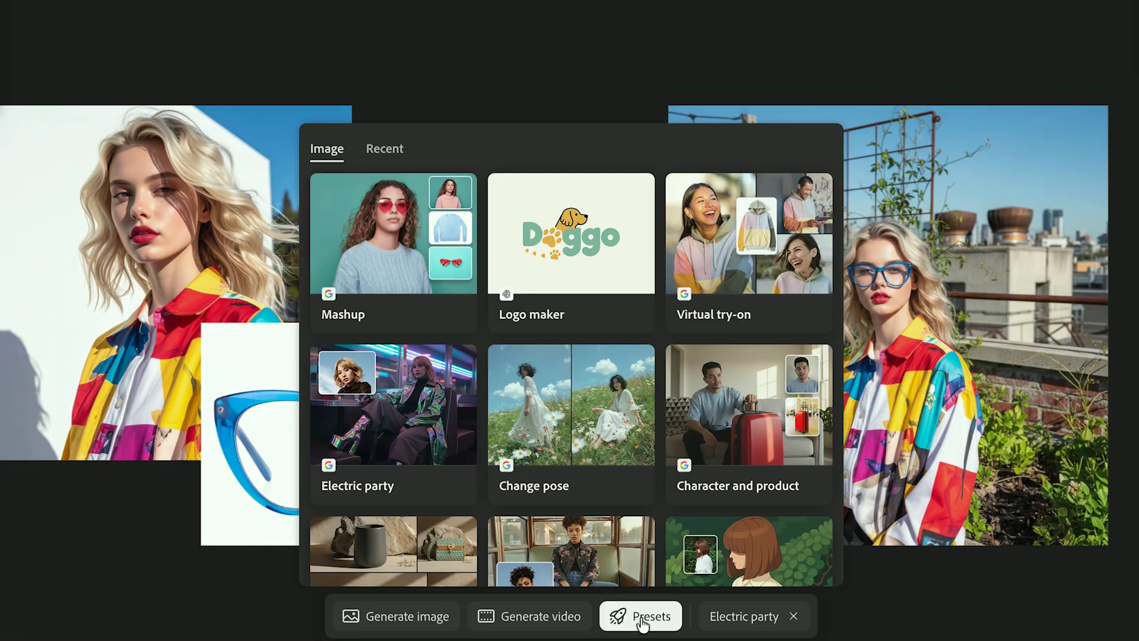
pyautogui.scroll(-3, 392, 403)
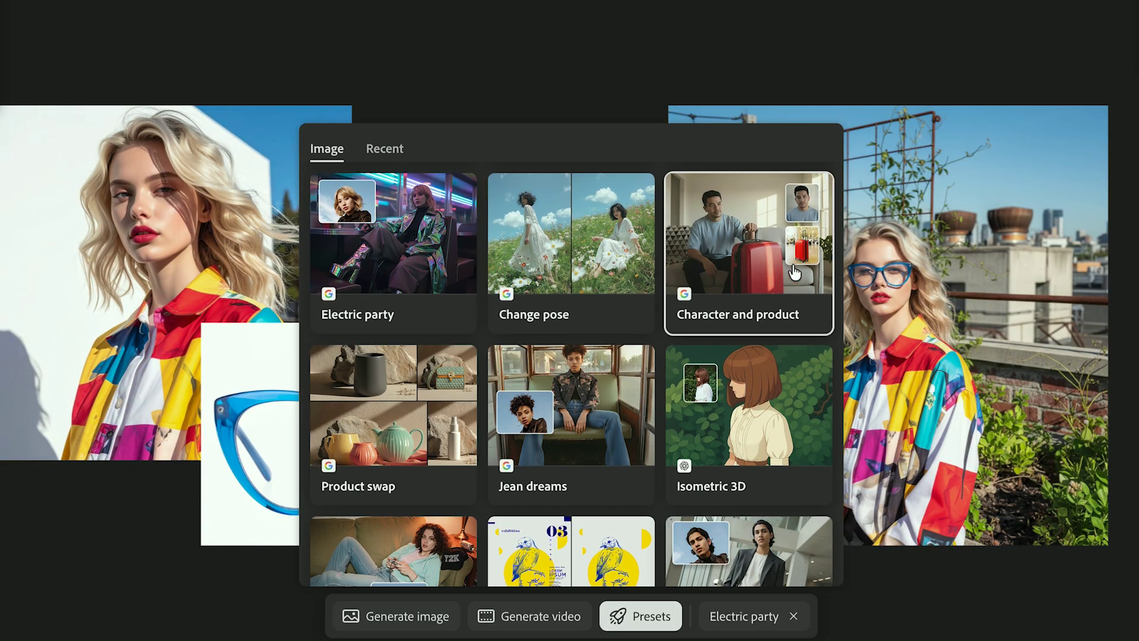
pyautogui.click(795, 273)
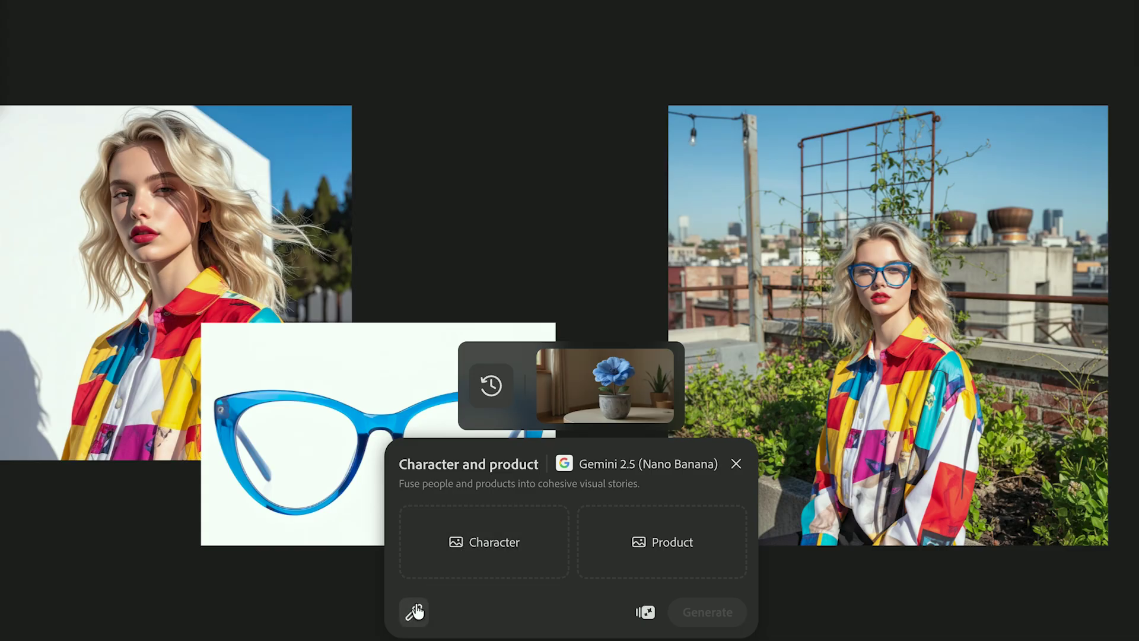
pyautogui.click(483, 542)
pyautogui.click(270, 231)
pyautogui.click(663, 545)
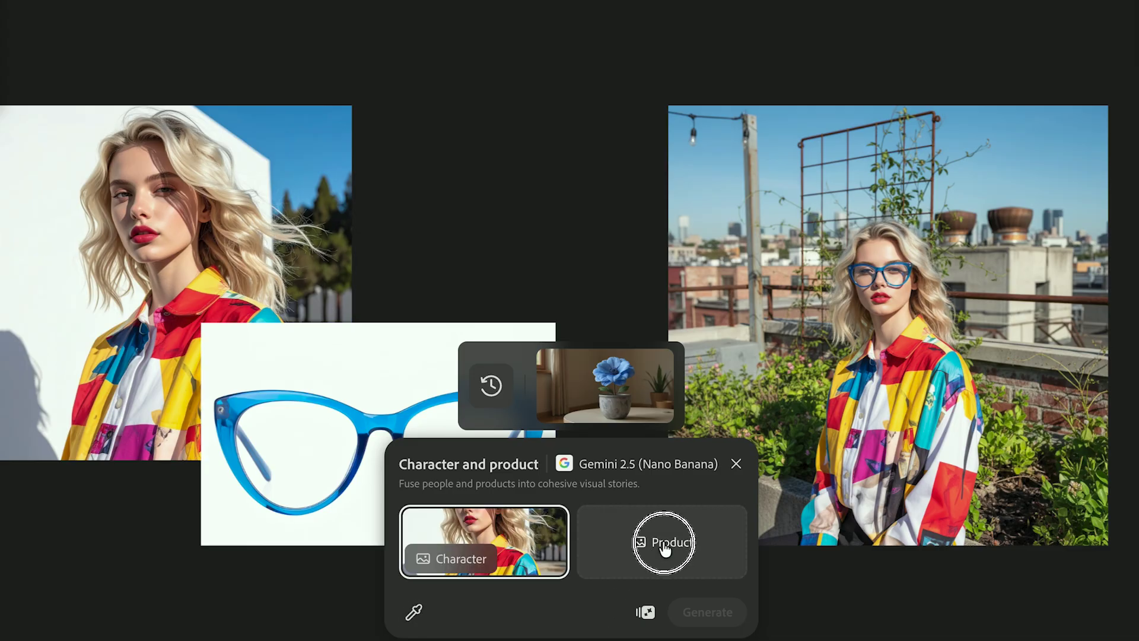
pyautogui.click(339, 374)
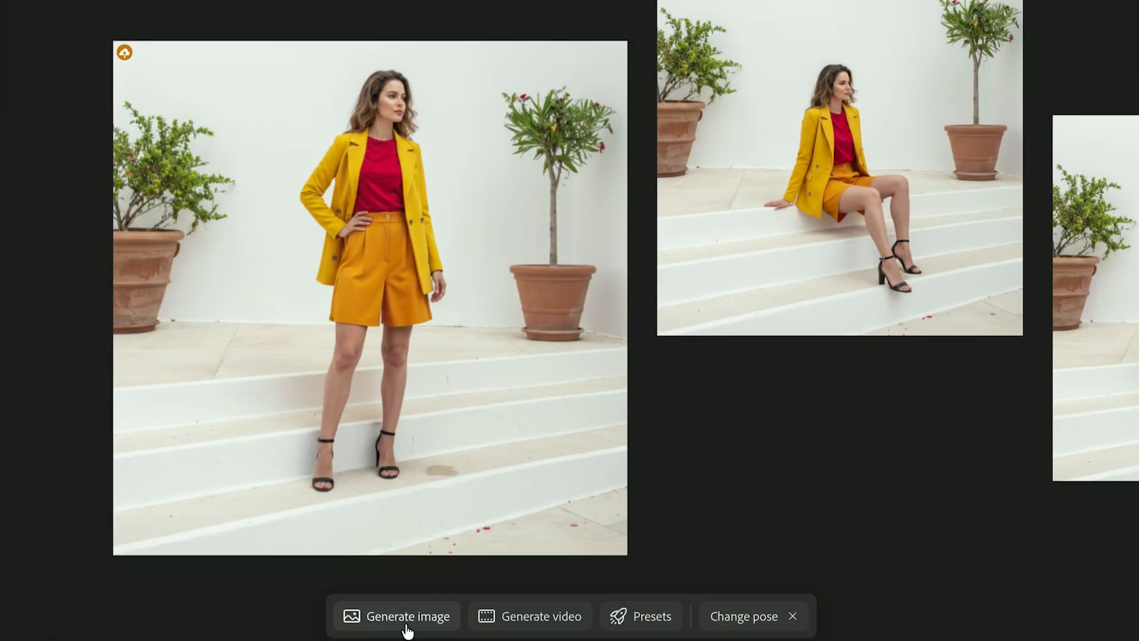
# Step: Generate a Change pose version of the standing yellow-jacket photo with the pose 'Sitting on Stairs'
pyautogui.click(578, 505)
pyautogui.click(628, 614)
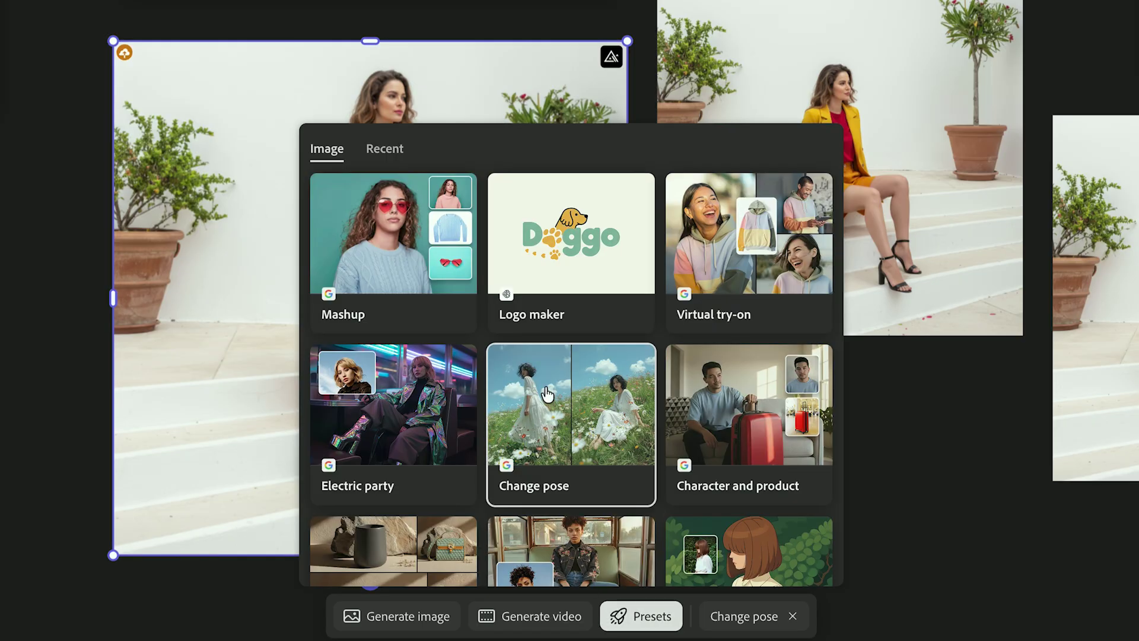
pyautogui.click(539, 429)
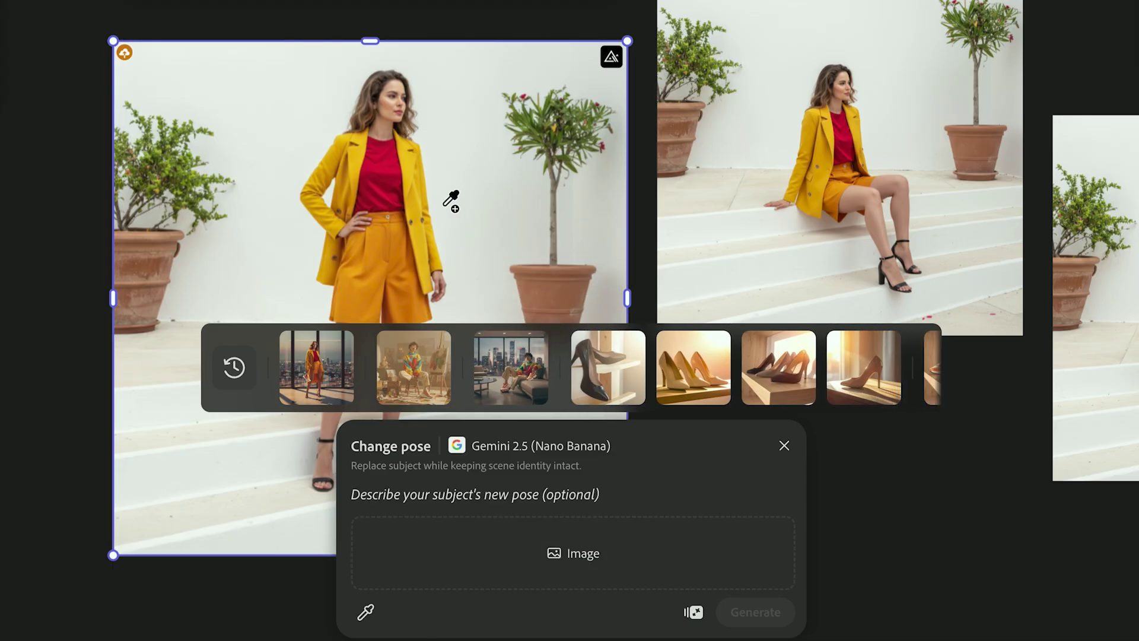
pyautogui.click(427, 166)
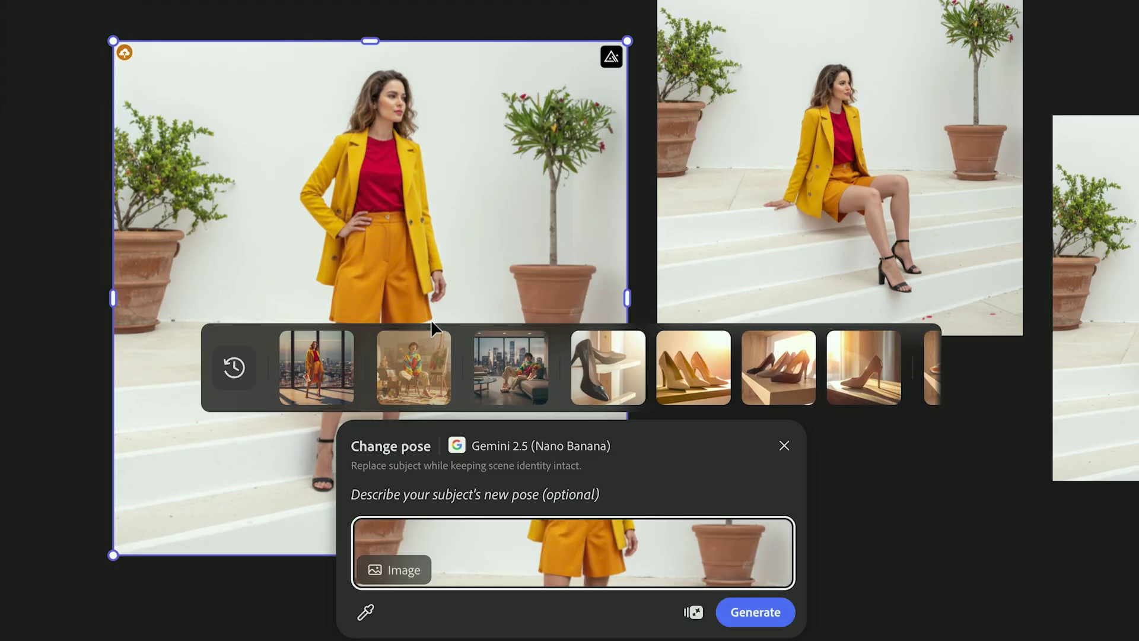
pyautogui.click(410, 494)
pyautogui.write('Sitting on Stairs')
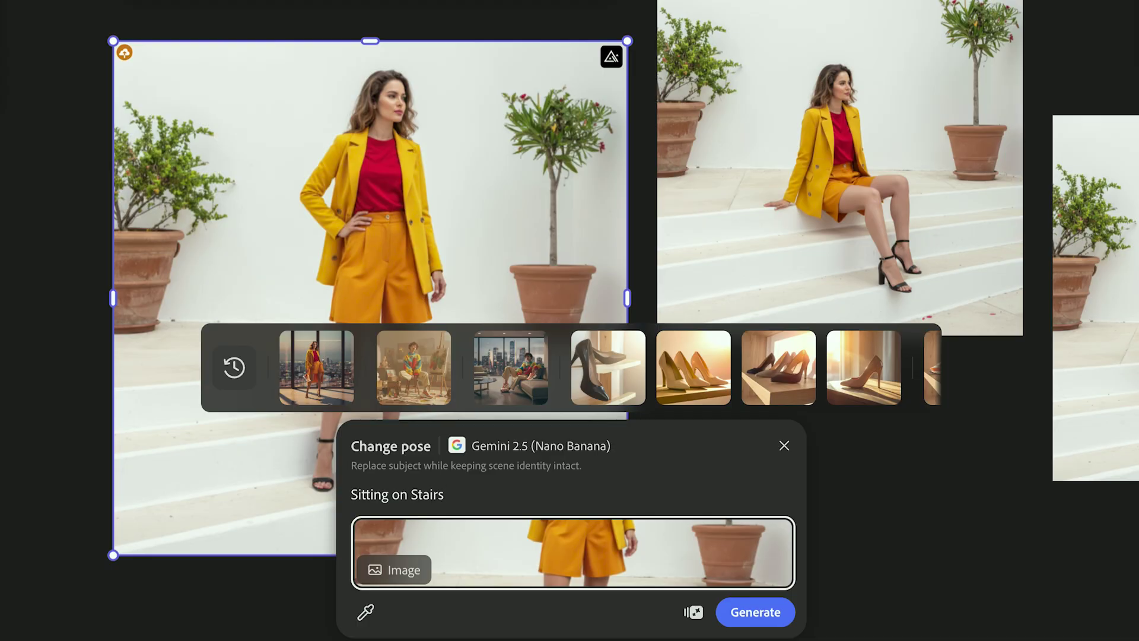
pyautogui.click(753, 617)
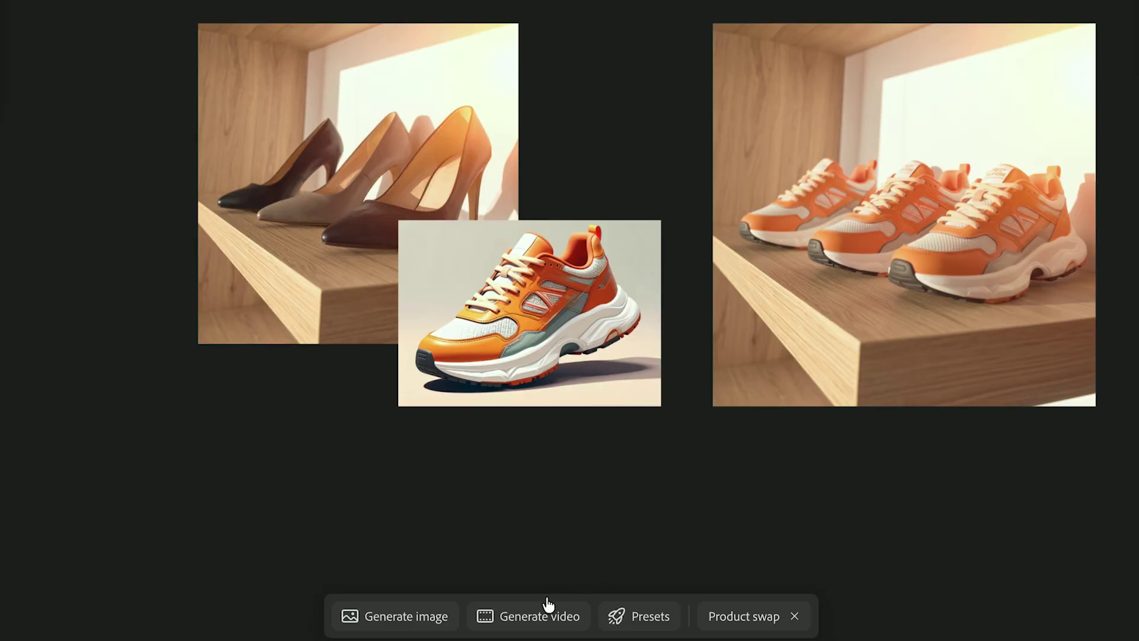
# Step: In Product swap, set the heels-on-shelf image as Scene and the orange sneaker as Product
pyautogui.click(631, 627)
pyautogui.scroll(-3, 381, 442)
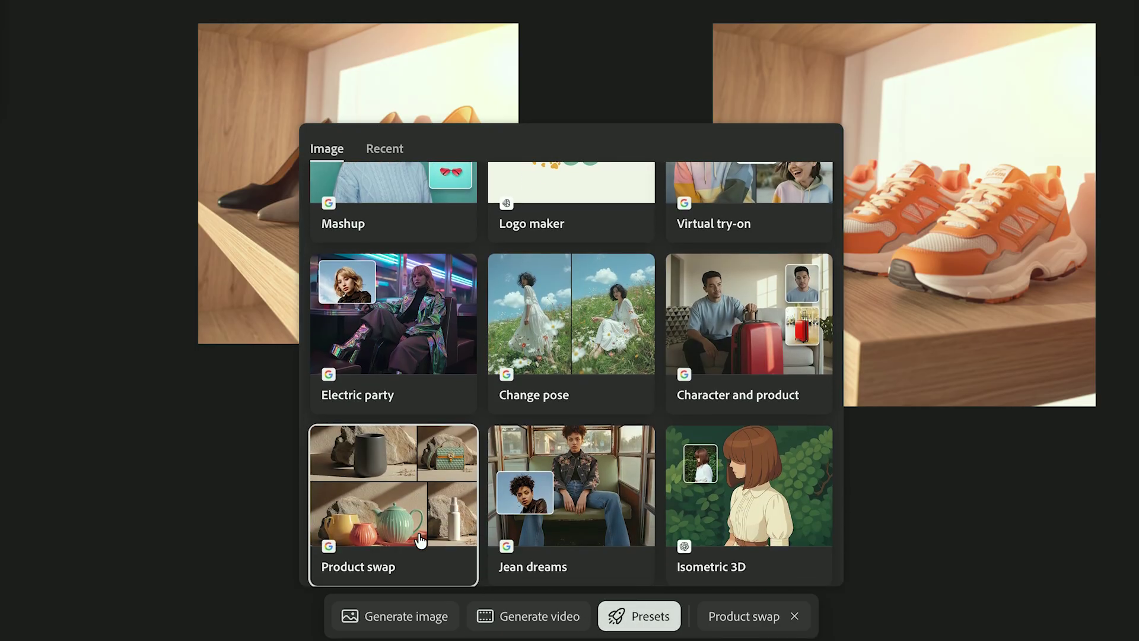
pyautogui.click(382, 442)
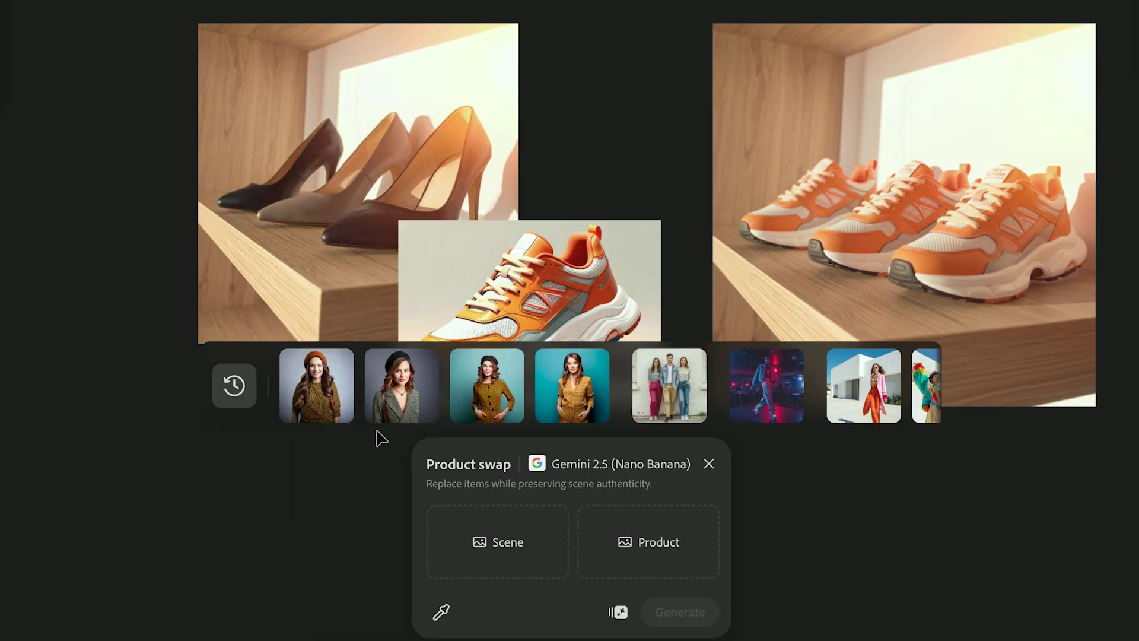
pyautogui.click(485, 550)
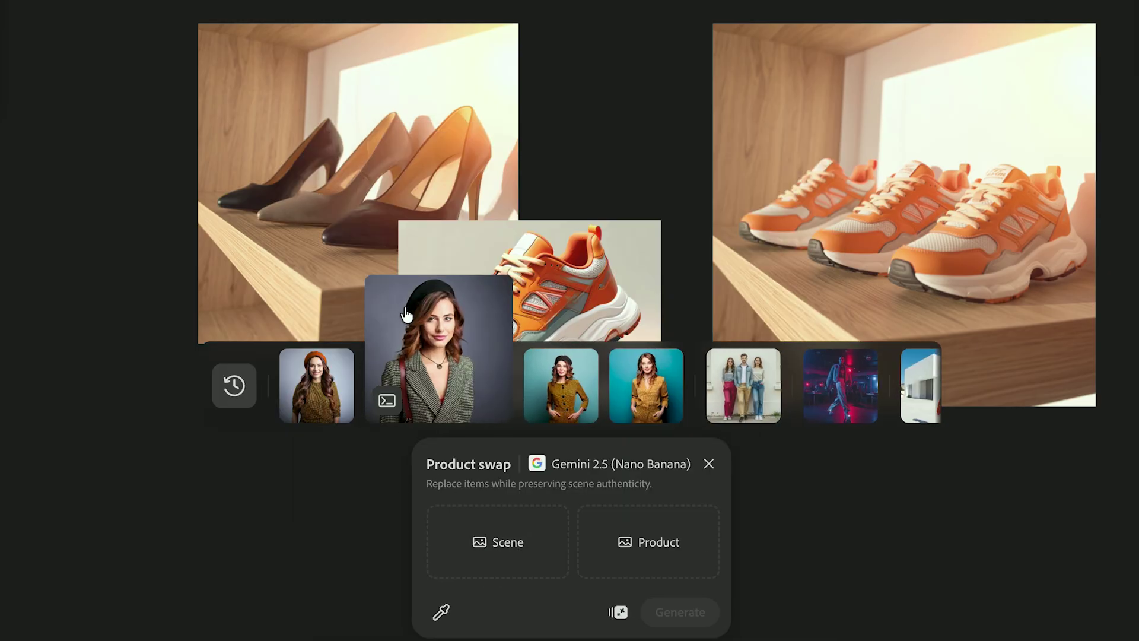
pyautogui.click(365, 101)
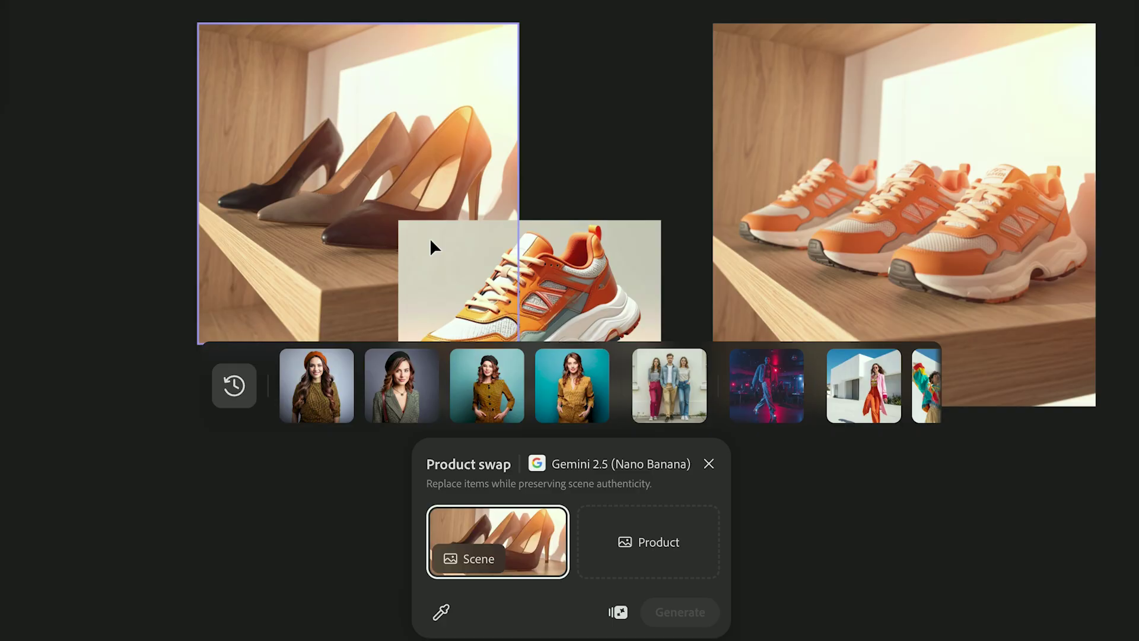
pyautogui.click(611, 536)
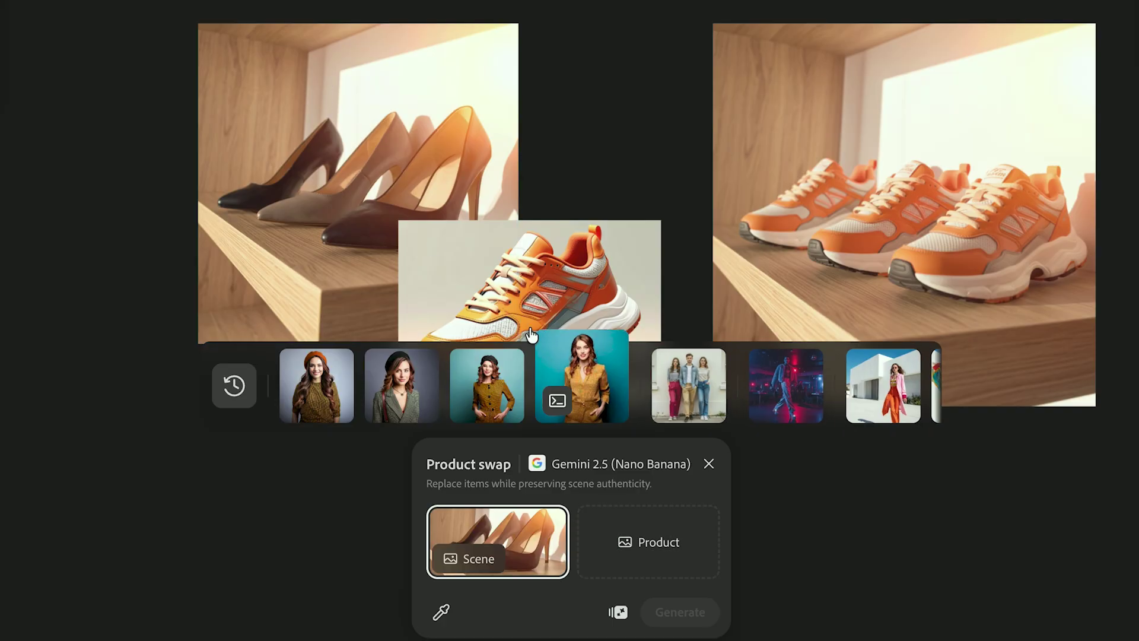
pyautogui.click(528, 258)
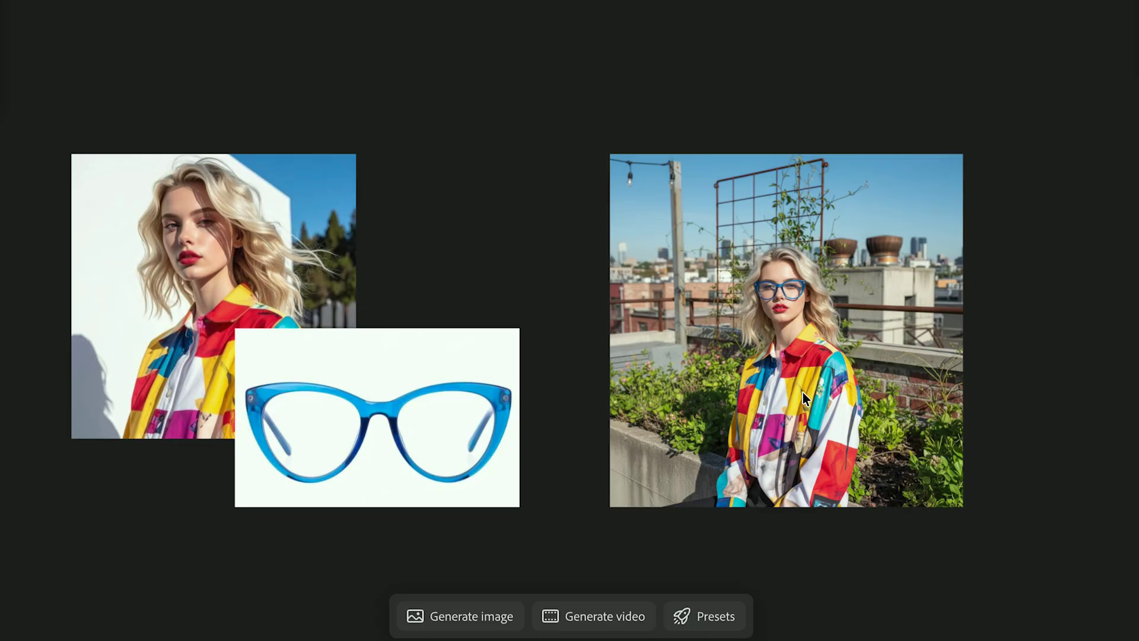
# Step: Generate a Change pose version of the rooftop image of the woman in blue glasses
pyautogui.click(803, 391)
pyautogui.click(693, 619)
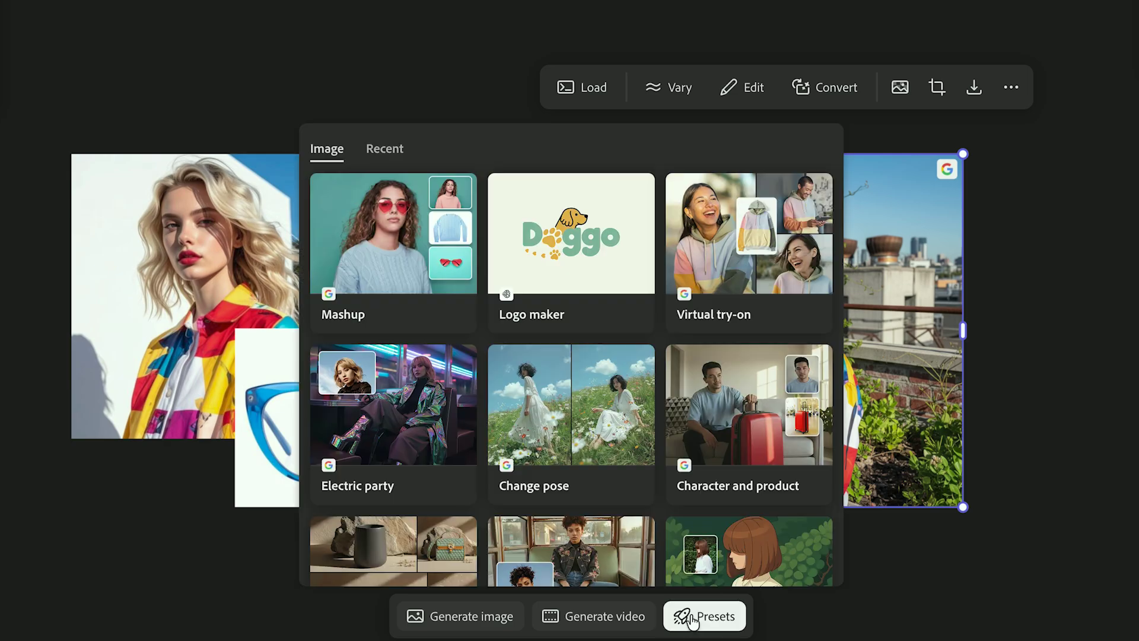
pyautogui.click(573, 418)
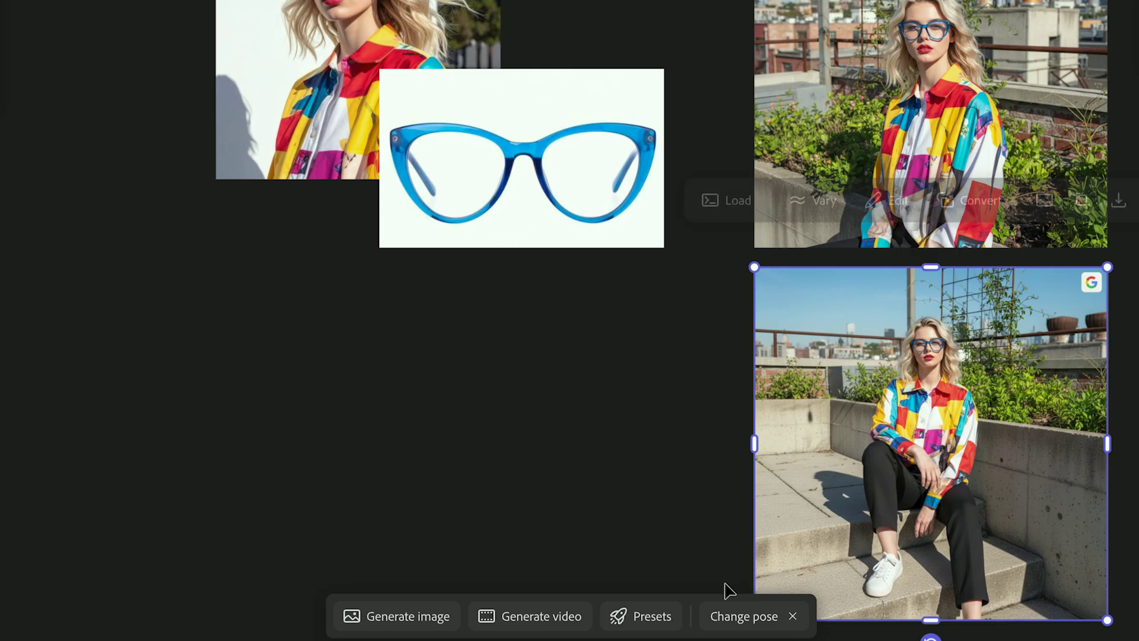
pyautogui.click(653, 514)
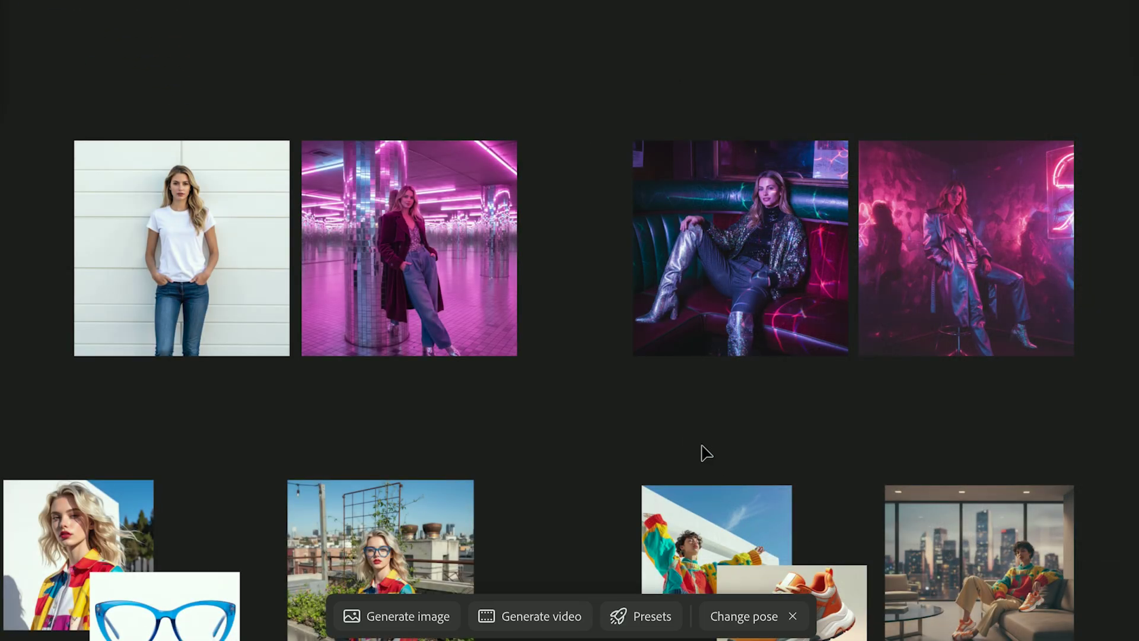
pyautogui.scroll(-5, 702, 447)
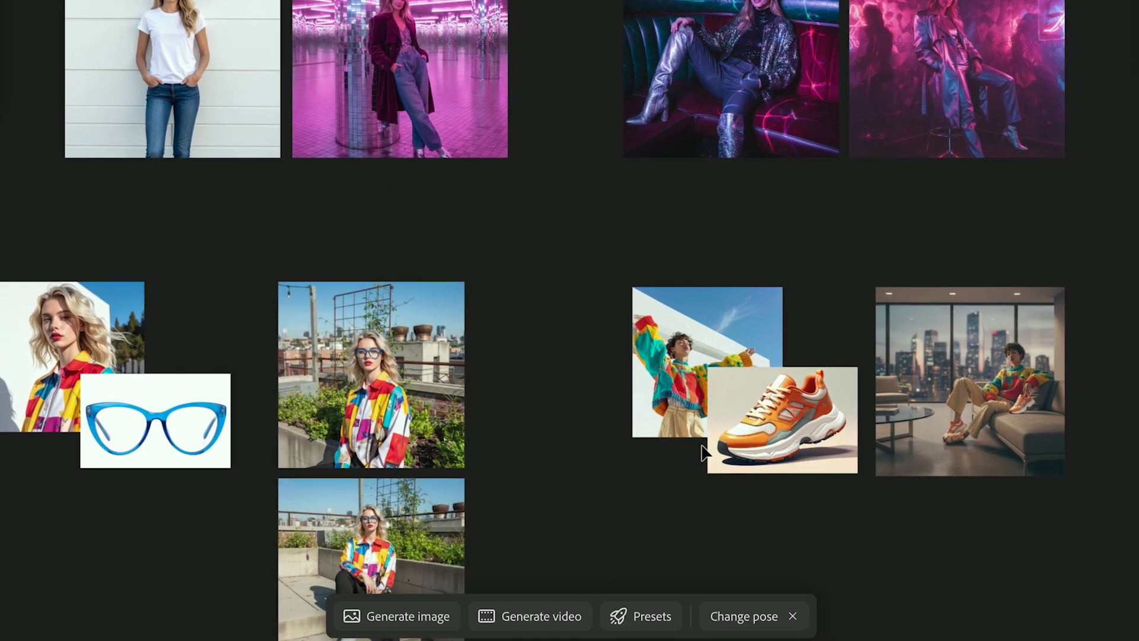
pyautogui.scroll(-8, 704, 453)
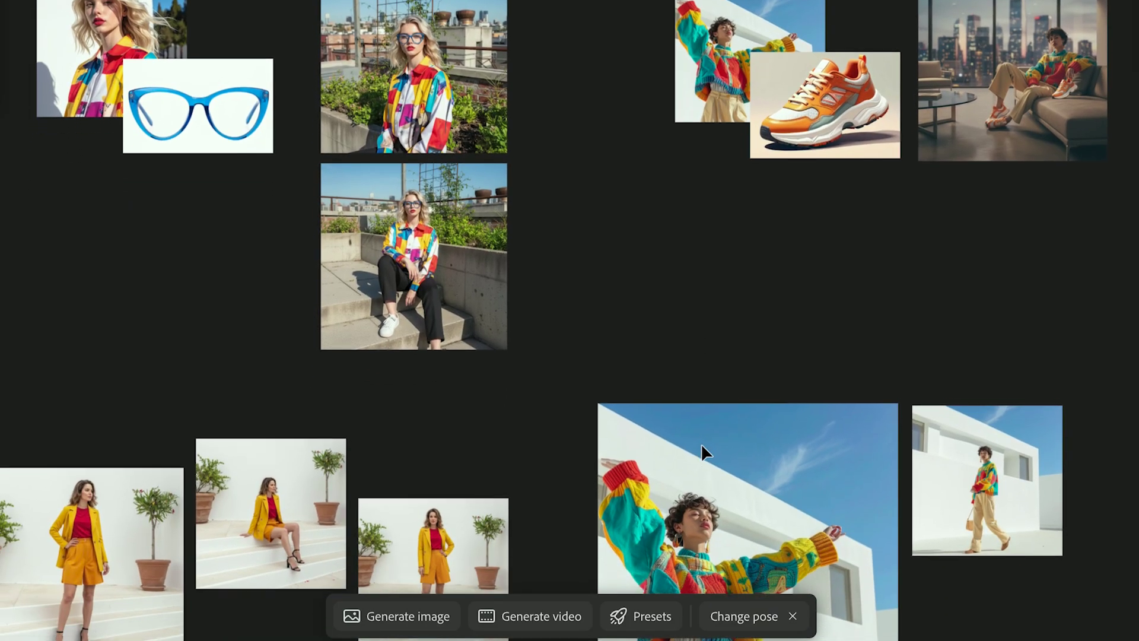
pyautogui.scroll(-6, 702, 443)
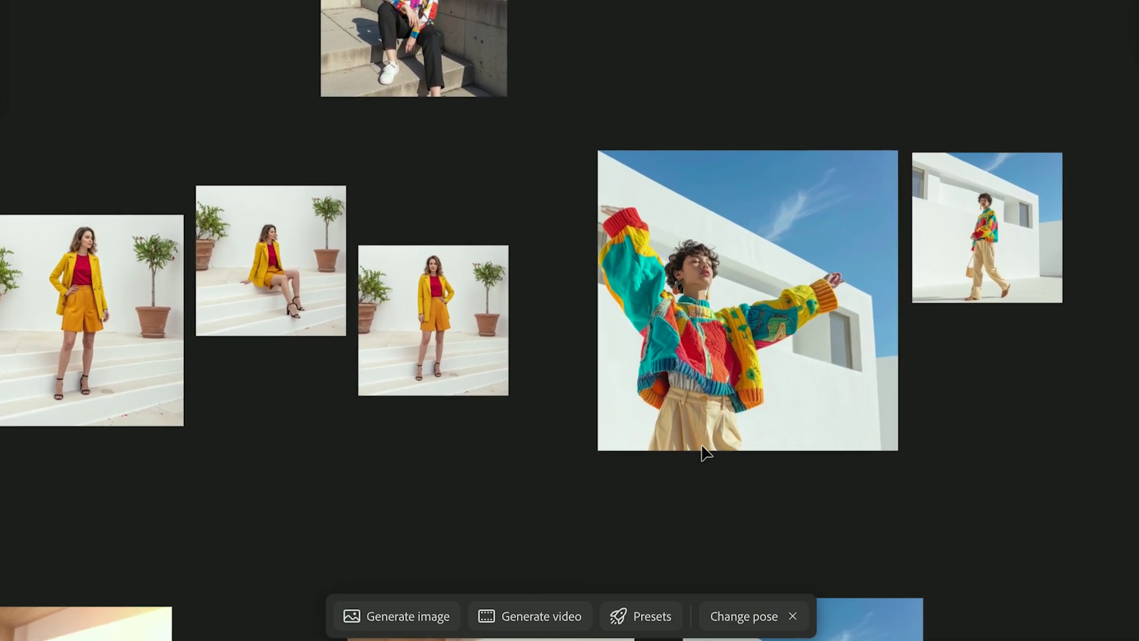
pyautogui.scroll(-8, 702, 446)
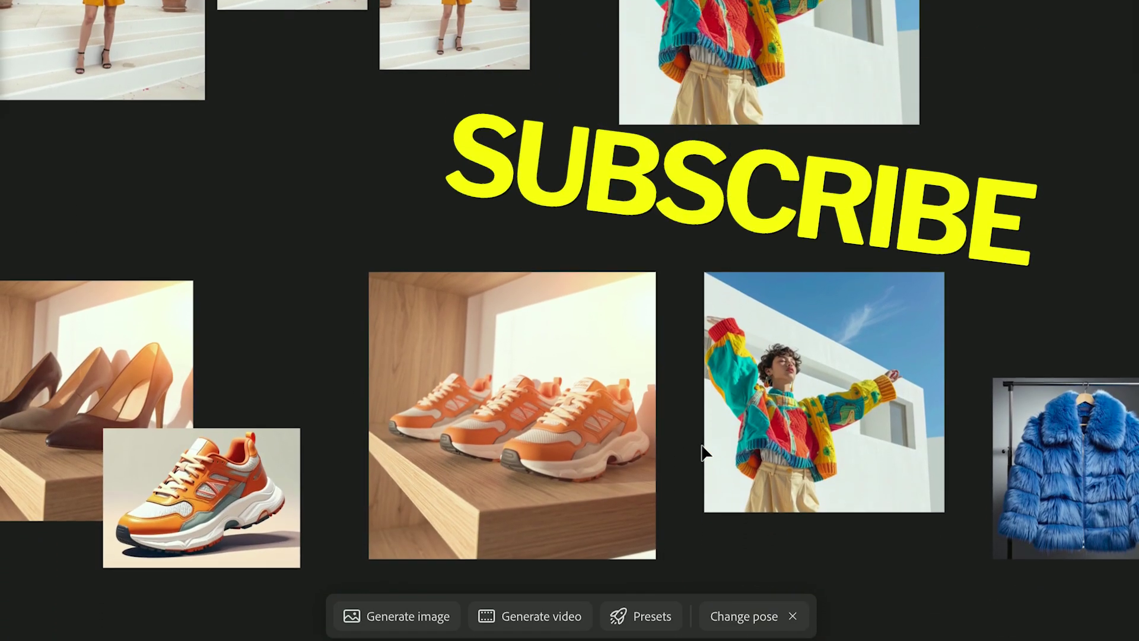
pyautogui.scroll(-3, 703, 453)
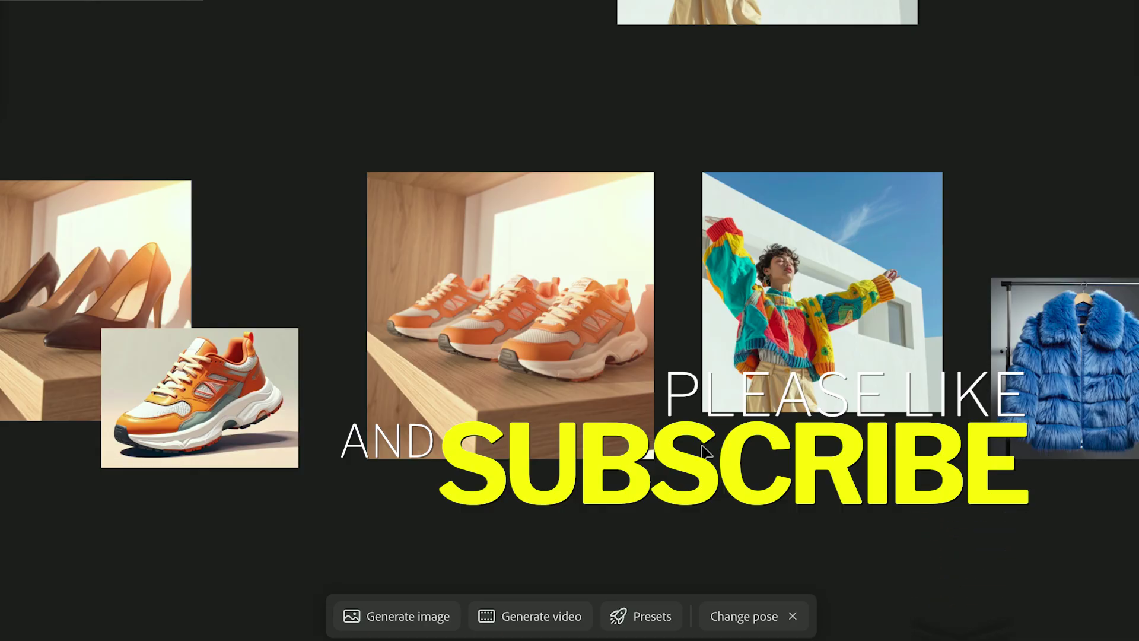
pyautogui.scroll(-4, 704, 450)
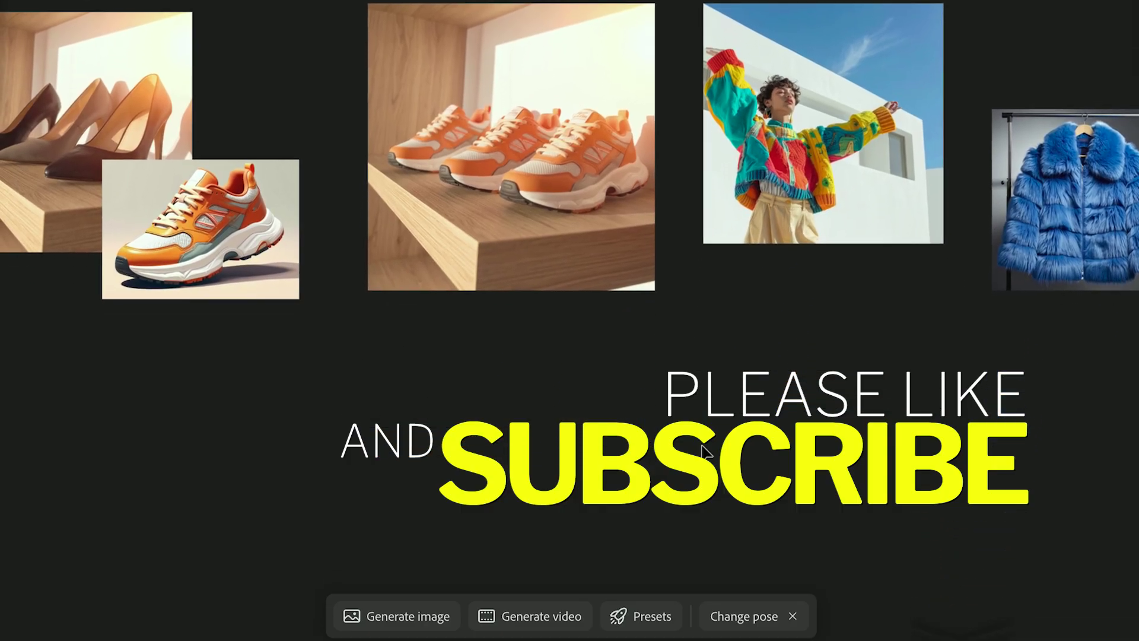